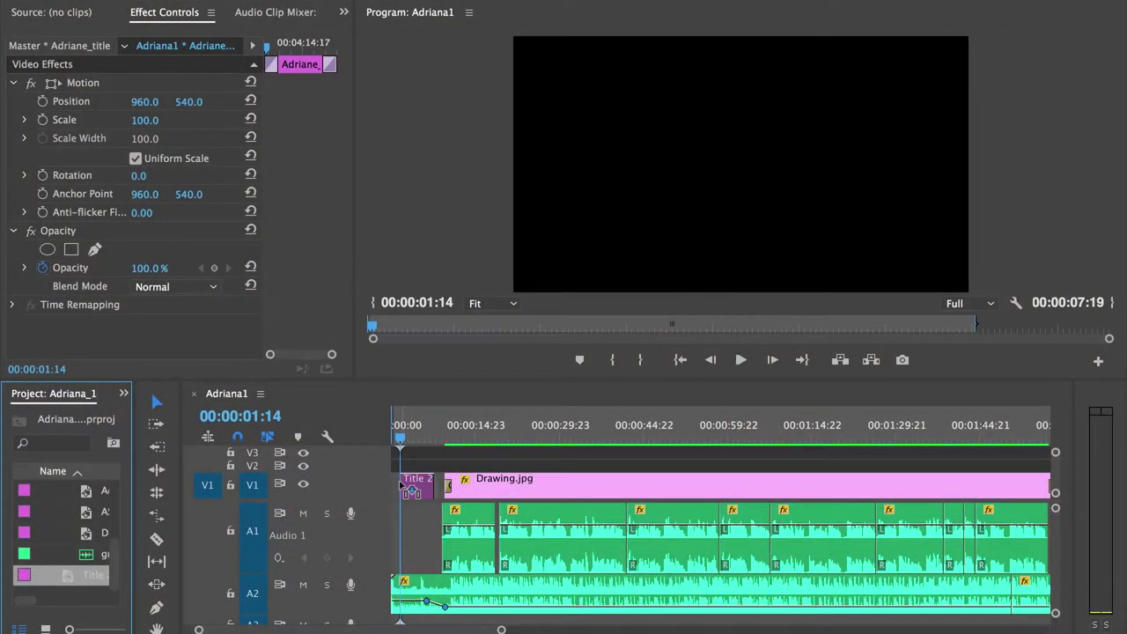
Apply default transitions to both edges of the title clip at the timeline start
left_click(400, 485)
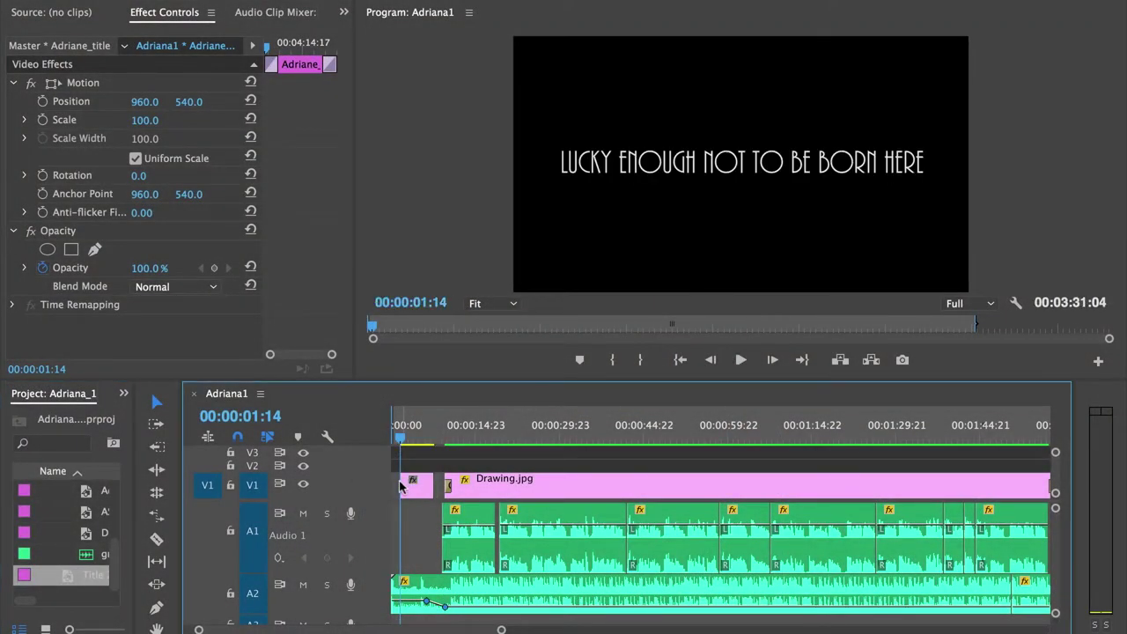
right_click(405, 485)
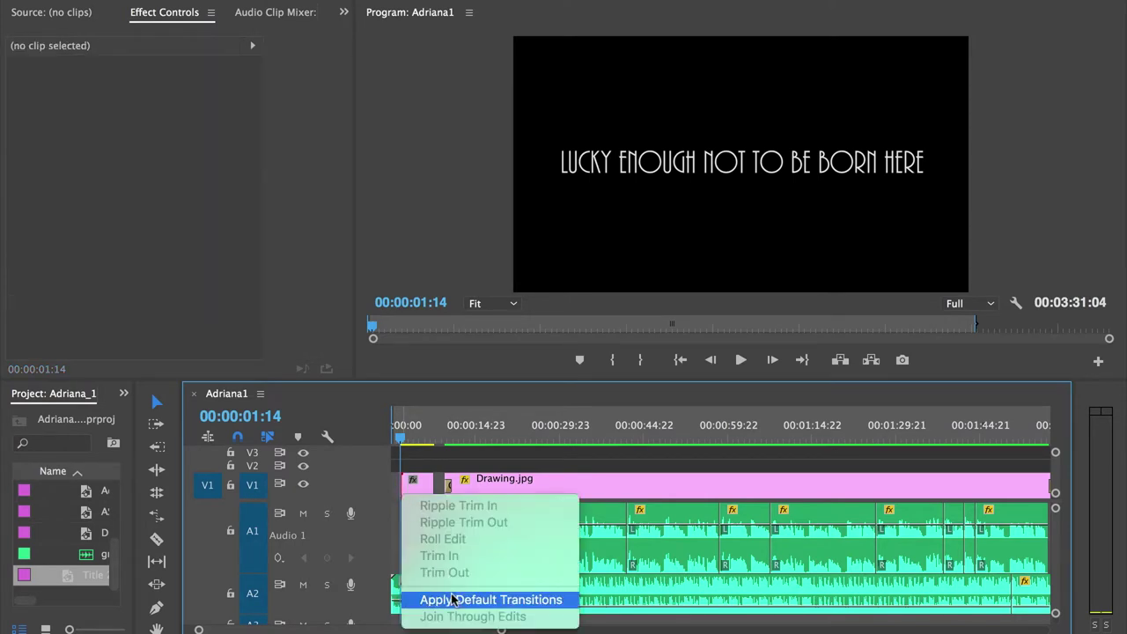
left_click(432, 599)
right_click(425, 484)
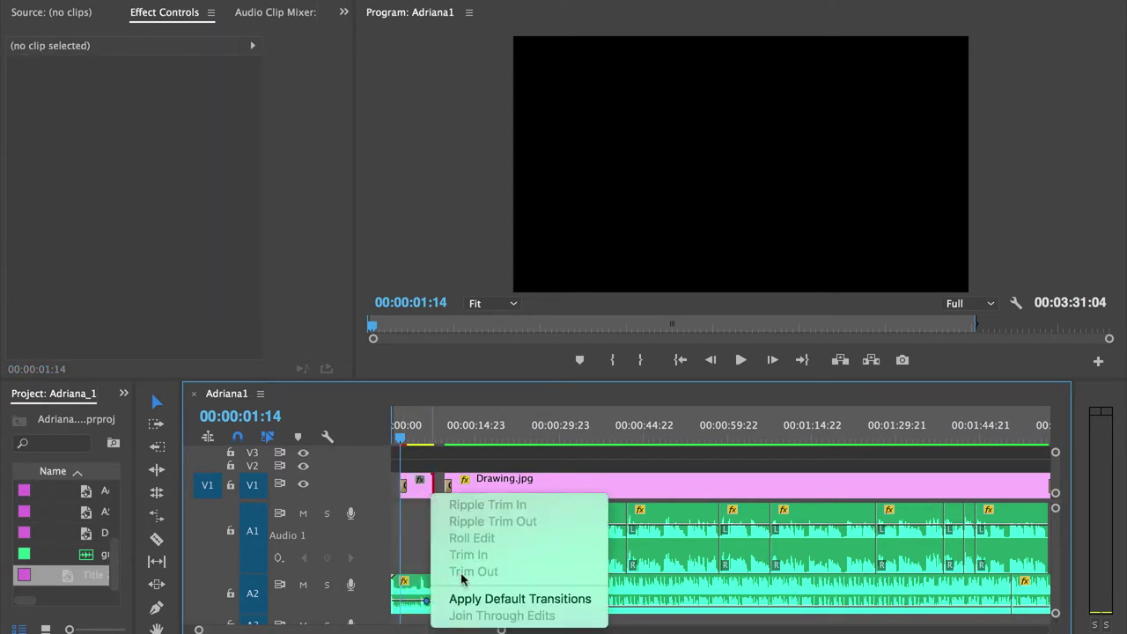
left_click(457, 599)
Move the title clip onto an upper video track over Drawing.jpg, then scrub through it
left_click(418, 443)
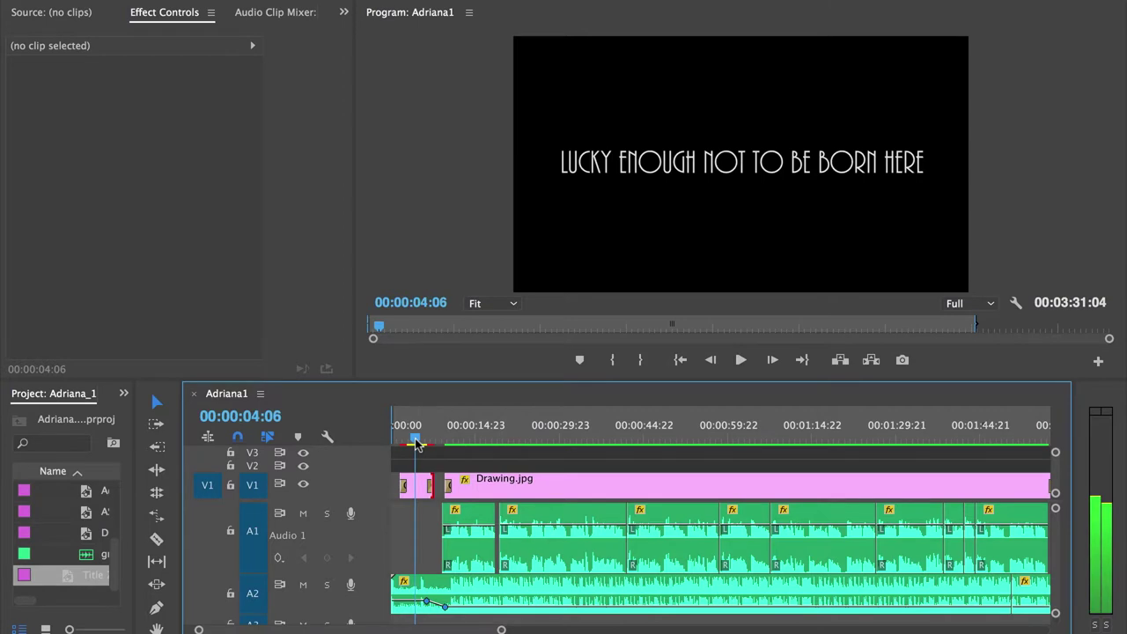
mouse_move(417, 494)
left_mouse_down()
mouse_move(424, 462)
mouse_move(467, 456)
mouse_move(393, 483)
left_mouse_up()
left_click_drag(471, 456, 427, 456)
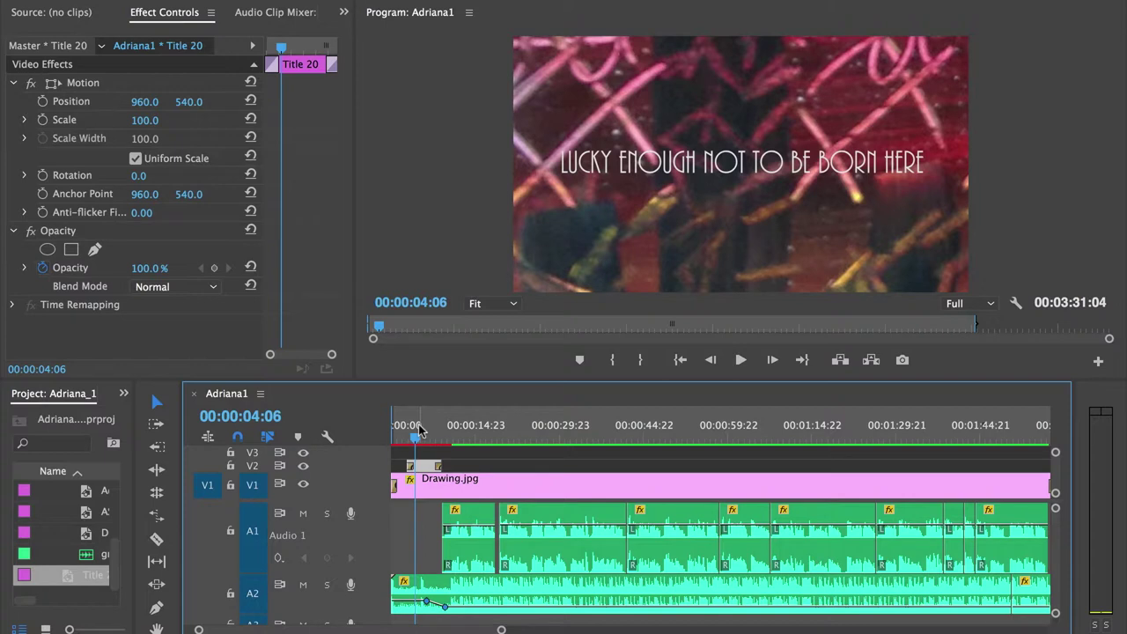
left_click_drag(422, 471, 513, 471)
left_click(475, 430)
left_click_drag(475, 430, 542, 429)
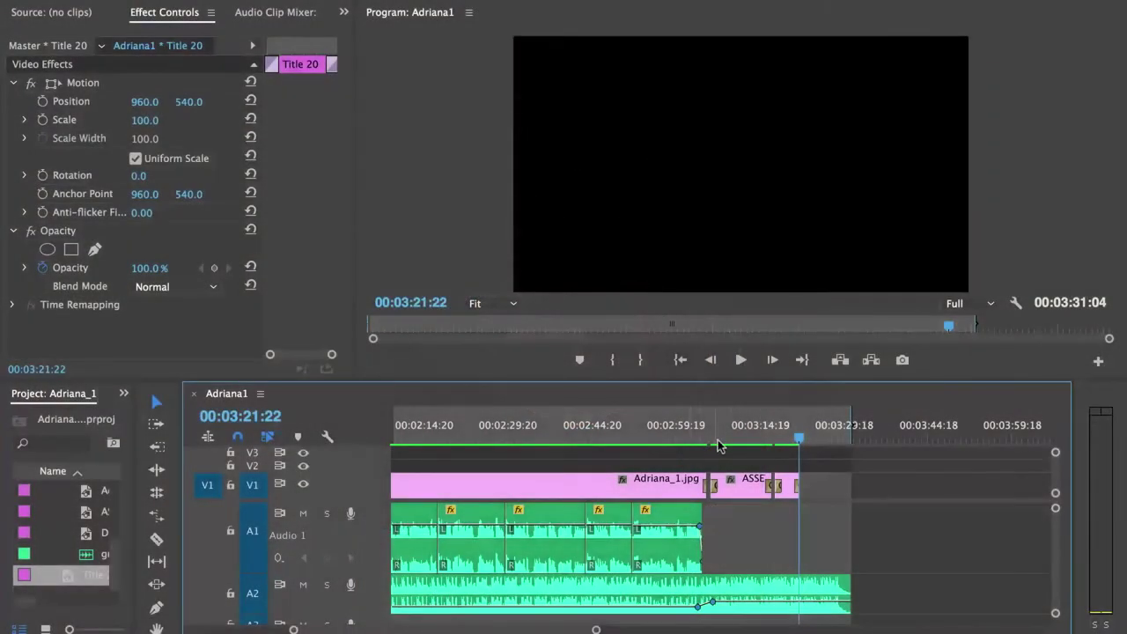
left_click_drag(736, 438, 788, 439)
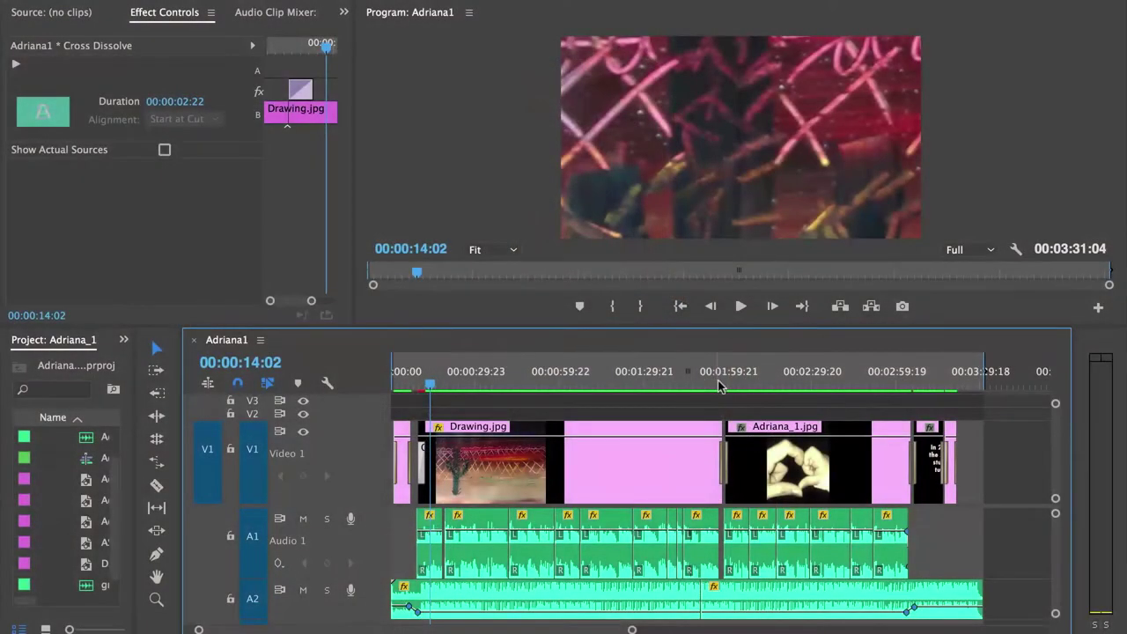
Zoom in on the Drawing–Adriana_1 cut, delete both Cross Dissolves, and play it back
left_click(721, 375)
key("equal")
key("equal")
key("equal")
key("equal")
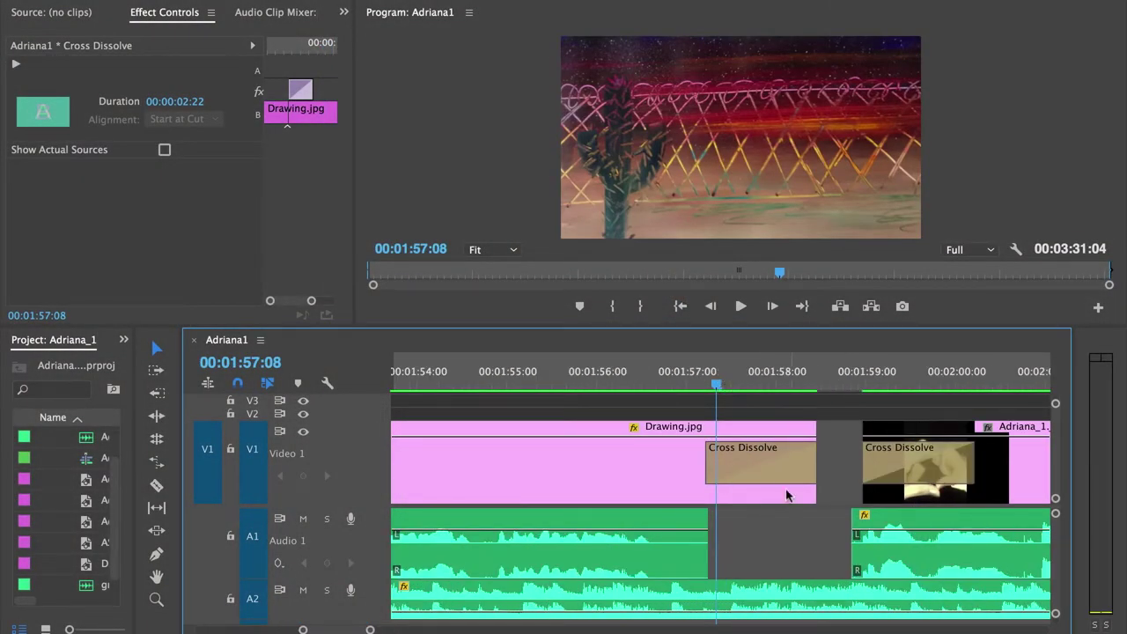
left_click(781, 475)
key("Delete")
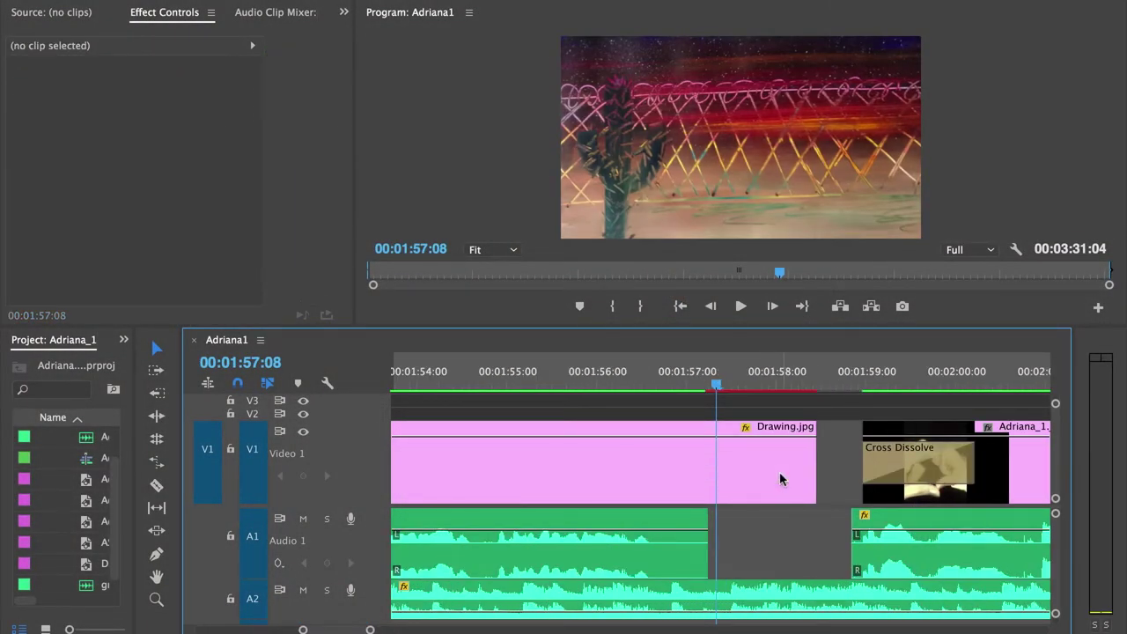
left_click(891, 478)
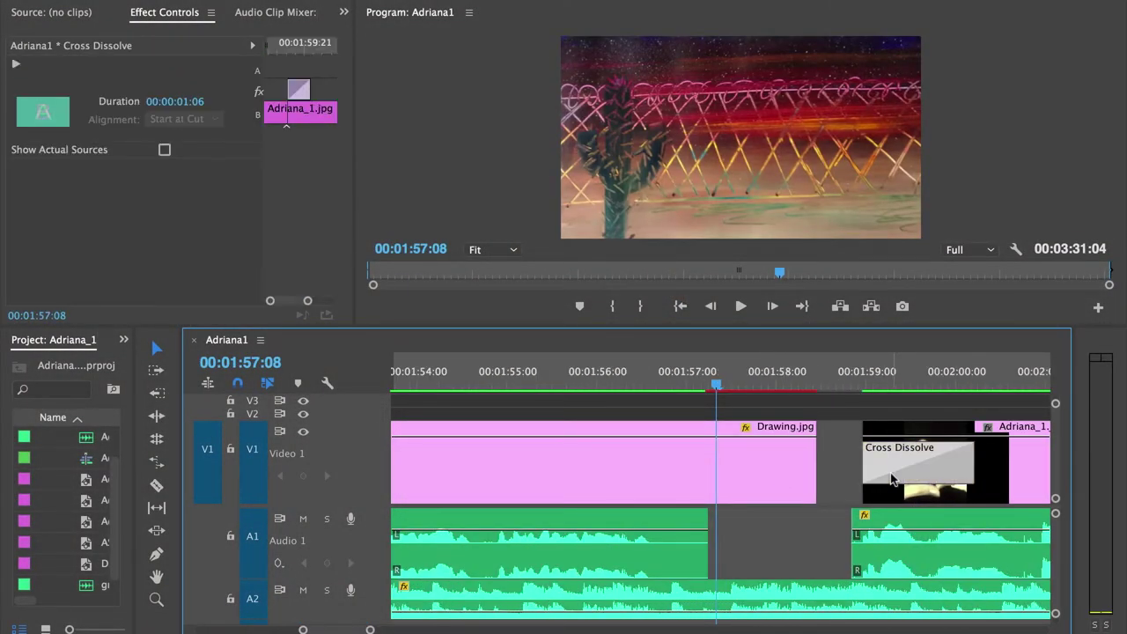
key("Delete")
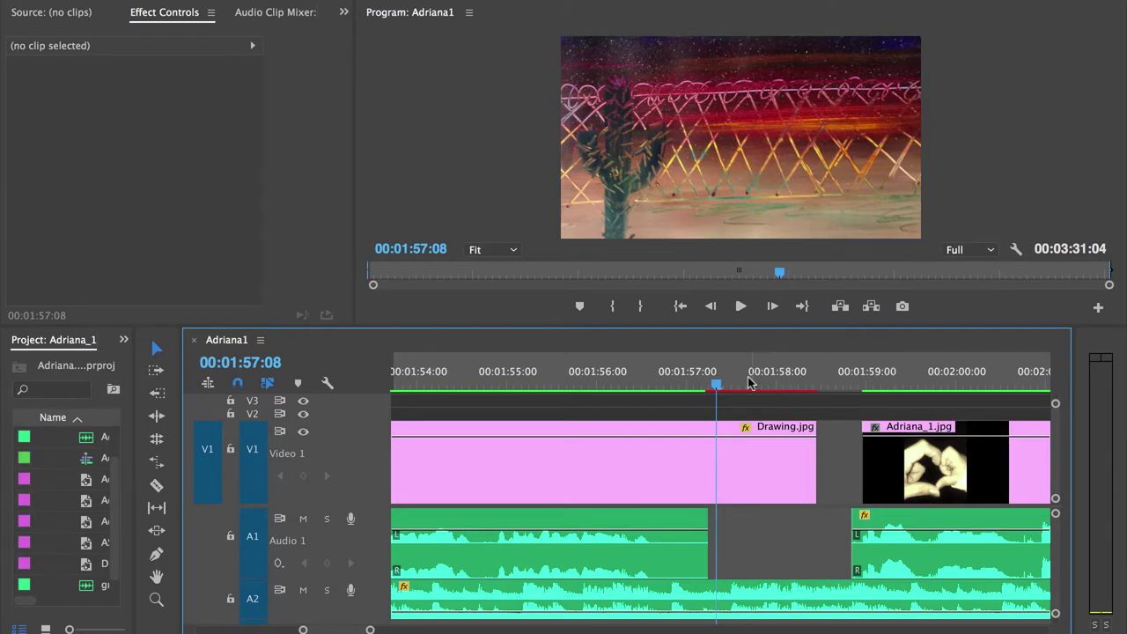
key("space")
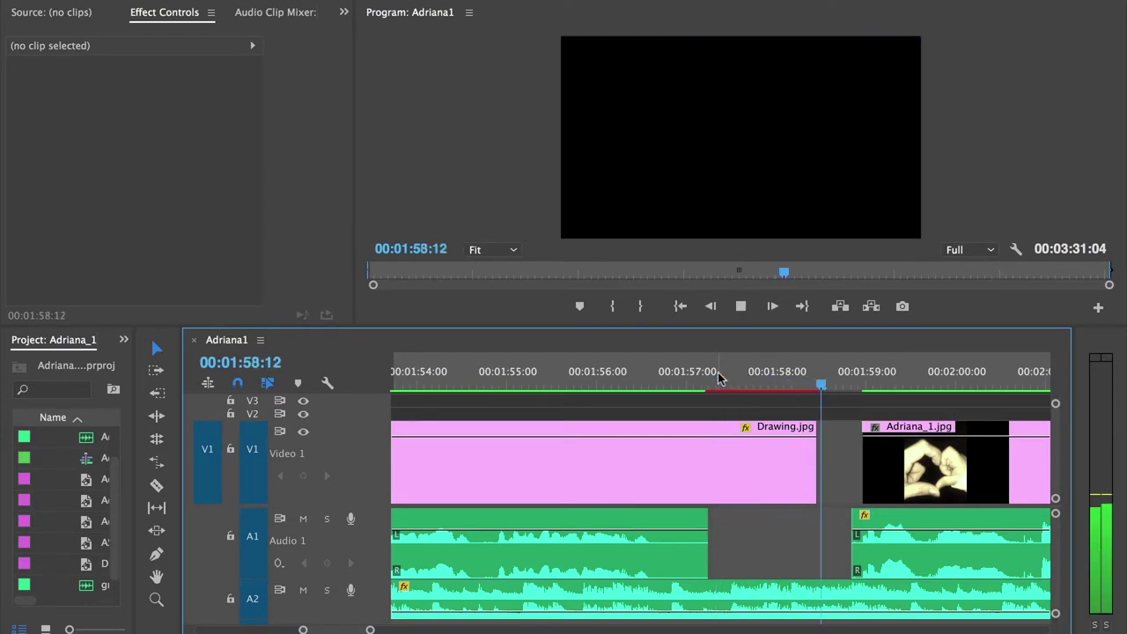
key("space")
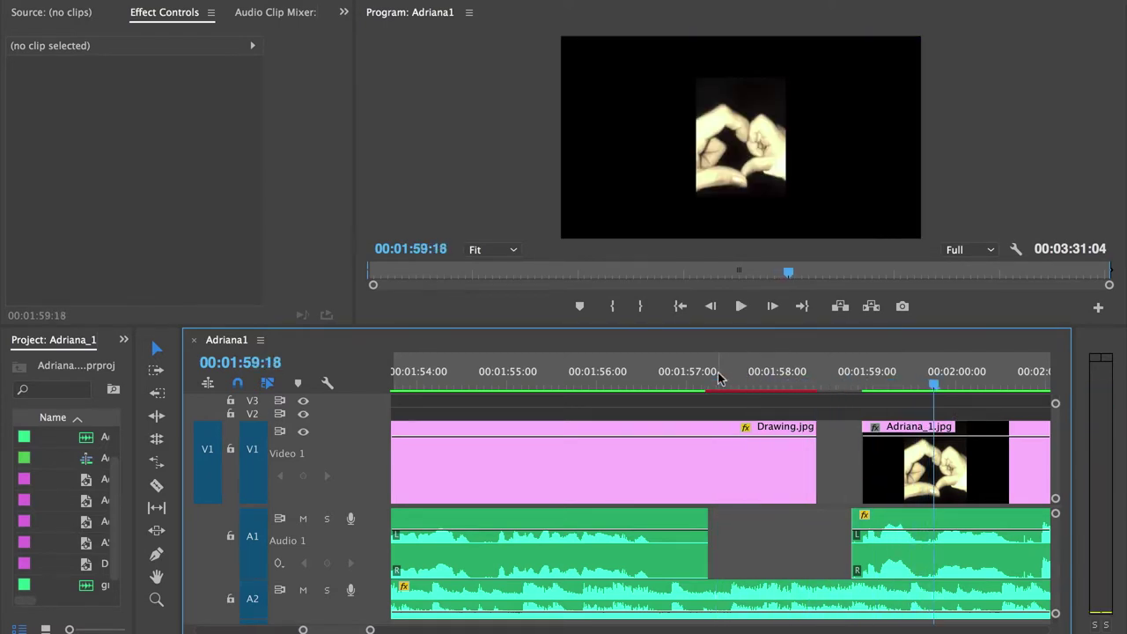
Apply default transitions to Drawing.jpg's end and Adriana_1.jpg's start, preview, and zoom out
right_click(810, 448)
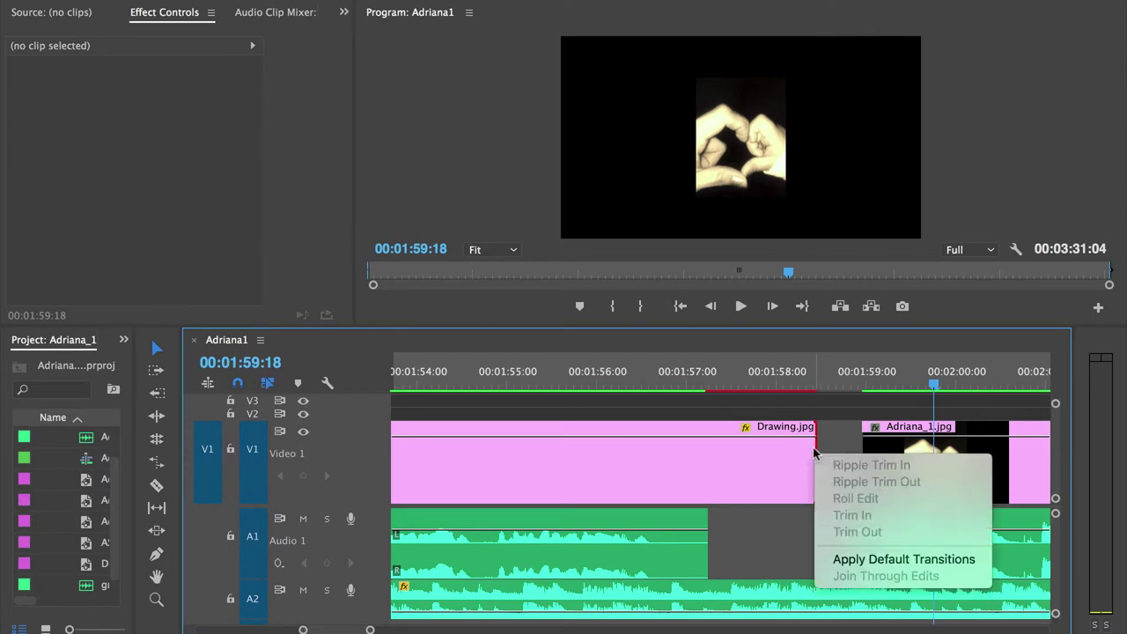
left_click(839, 560)
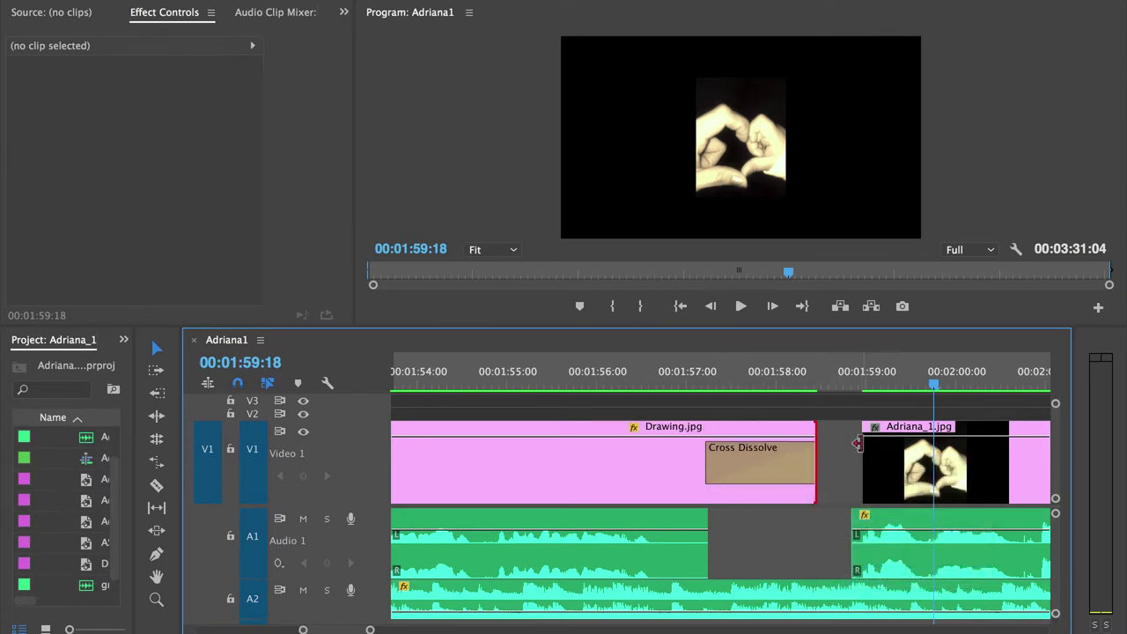
right_click(866, 450)
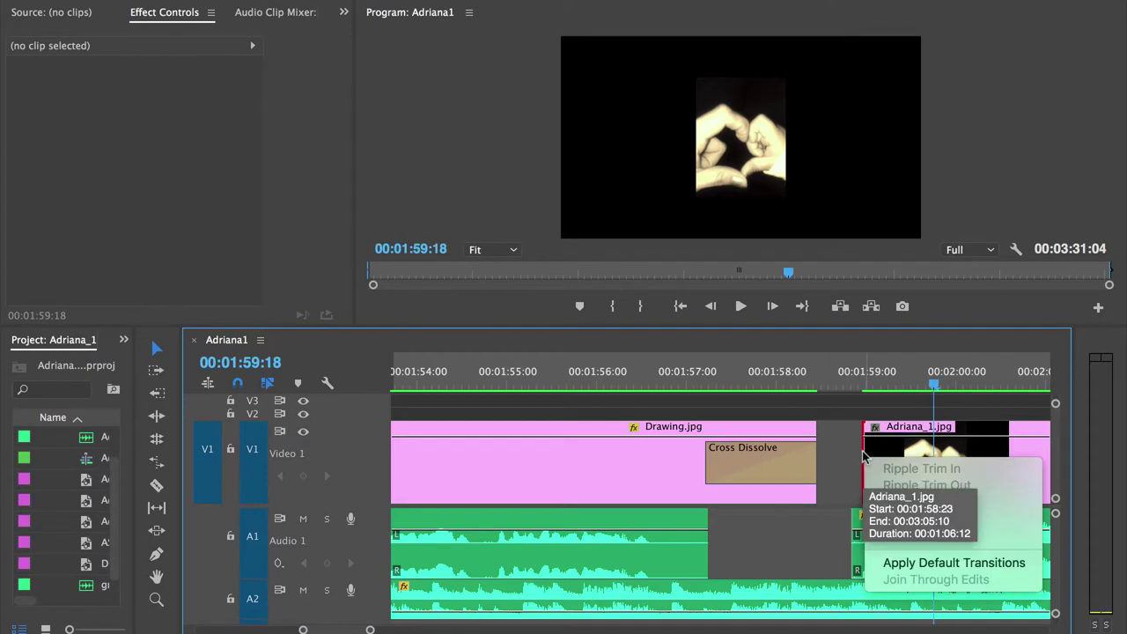
left_click(894, 567)
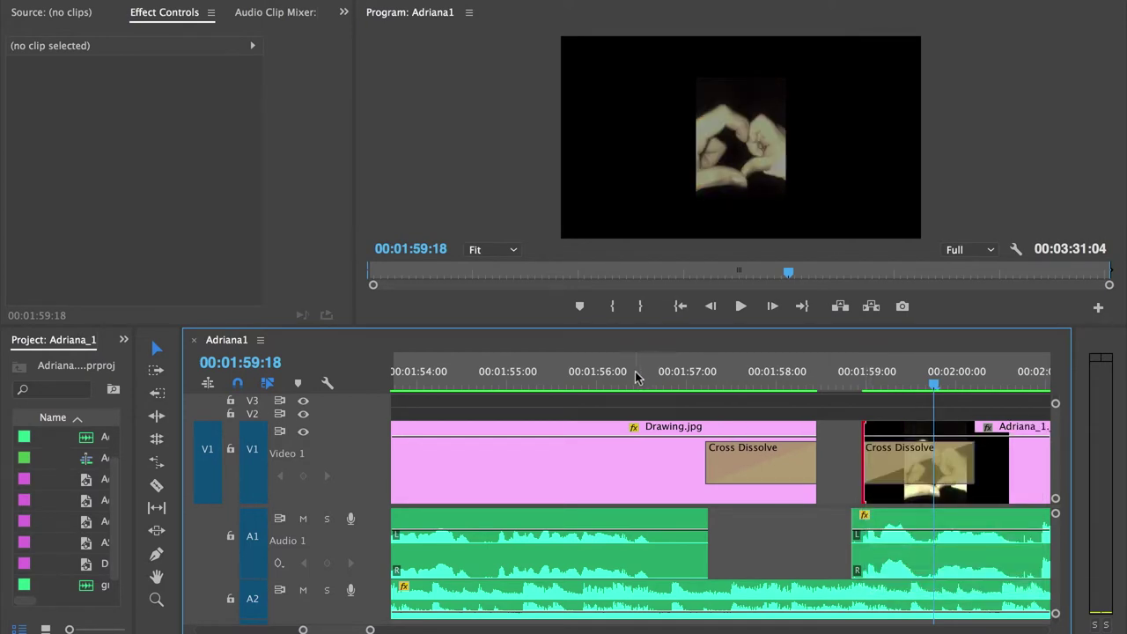
left_click(635, 377)
key("space")
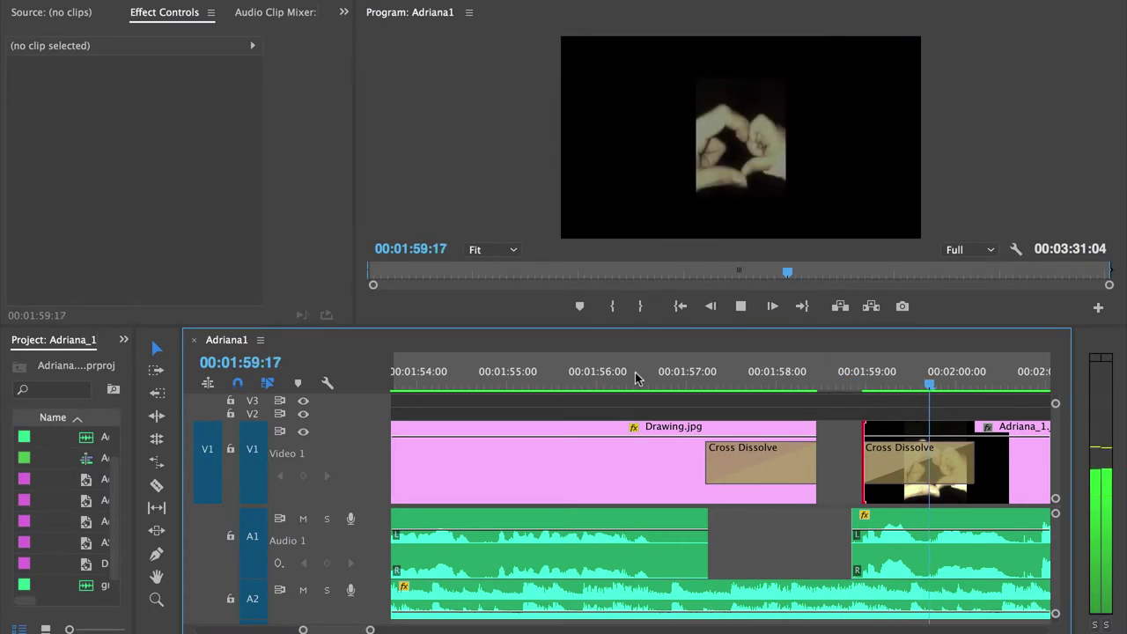
key("space")
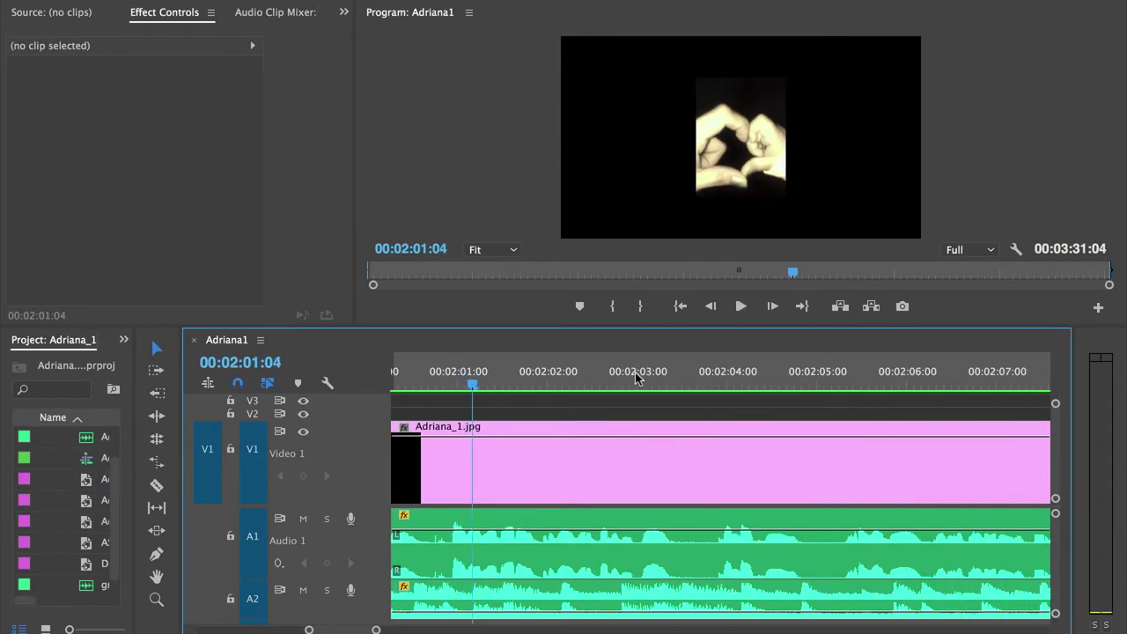
key("minus")
key("minus")
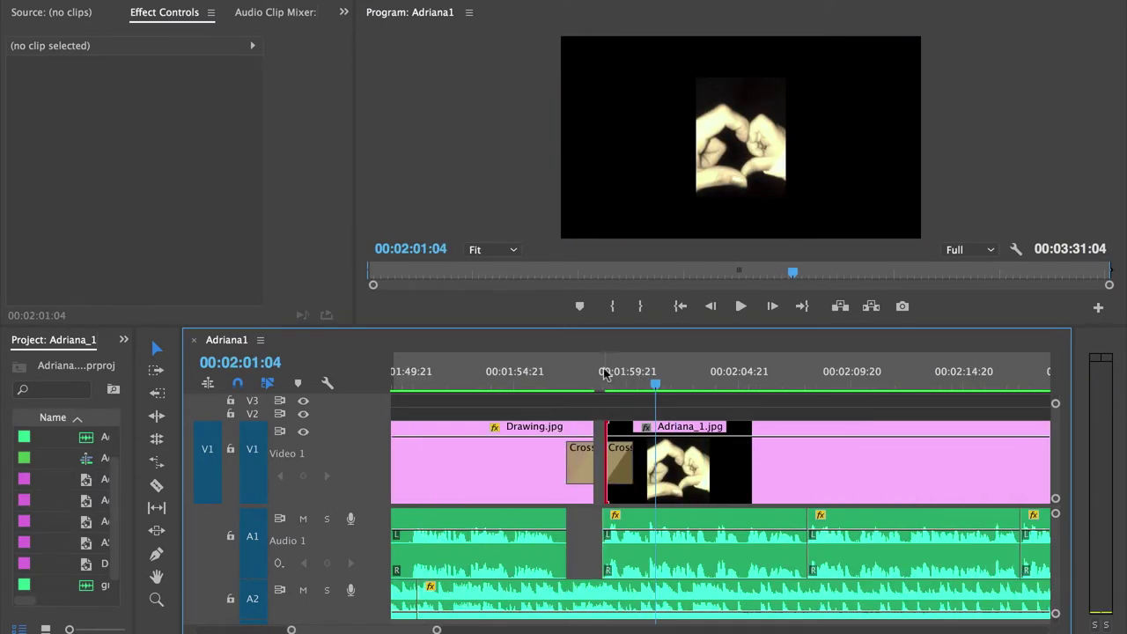
scroll(417, 607, "down", 2)
scroll(757, 427, "left", 3)
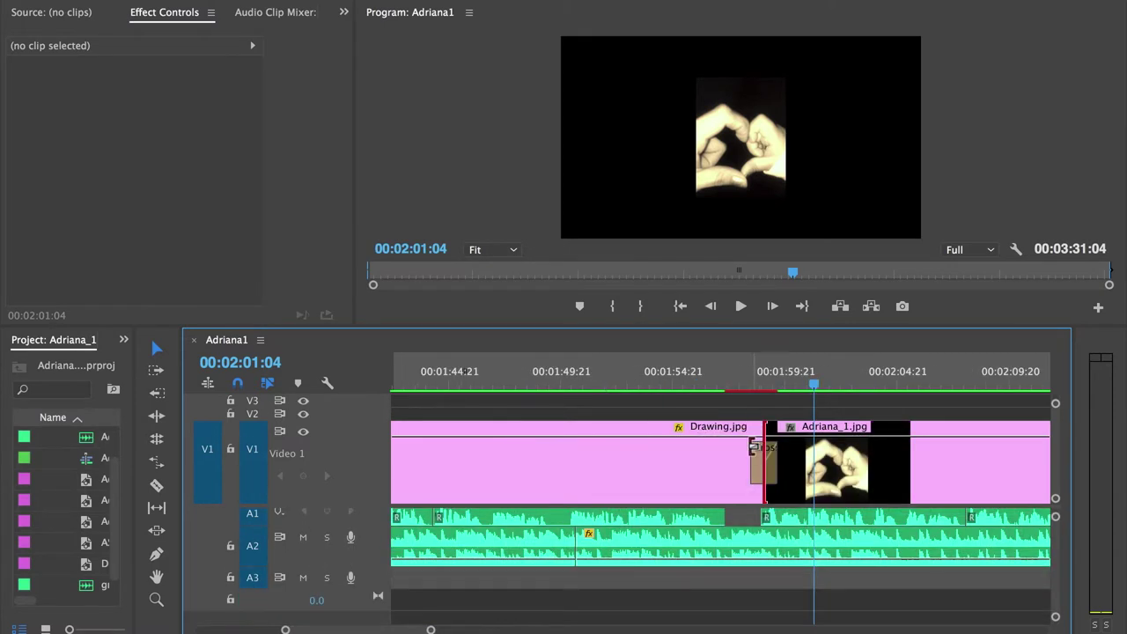
left_click(661, 385)
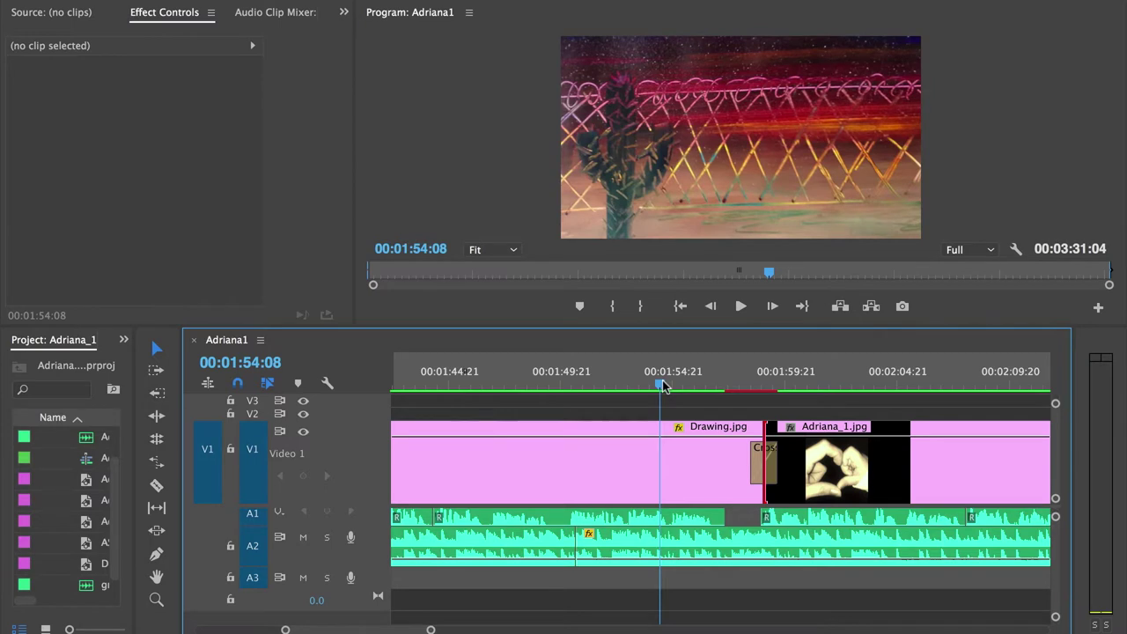
key("space")
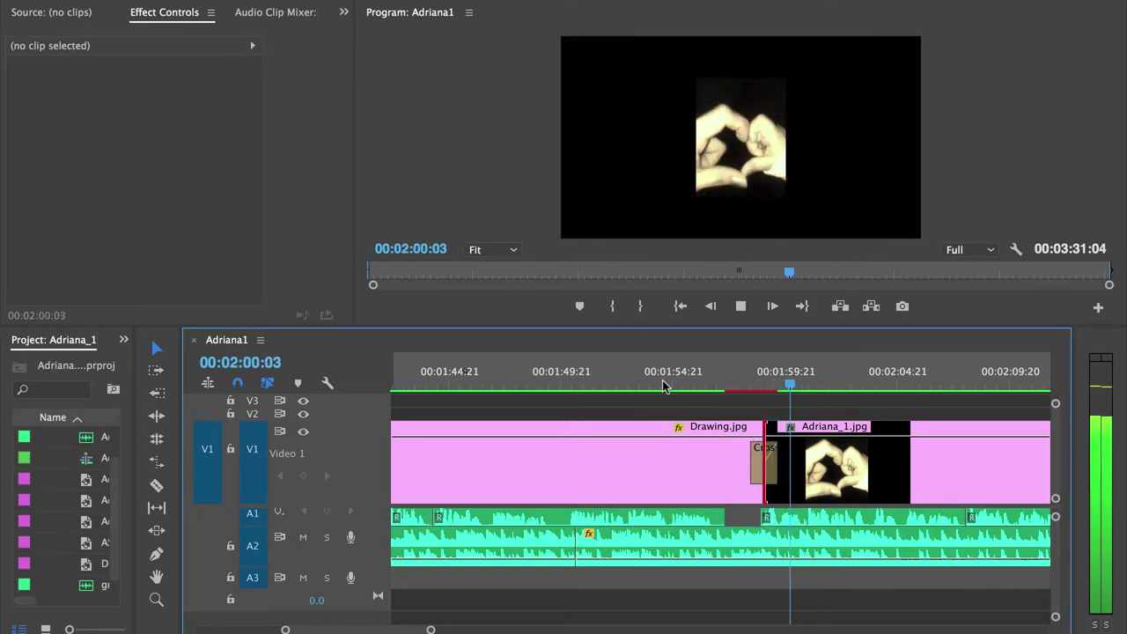
key("space")
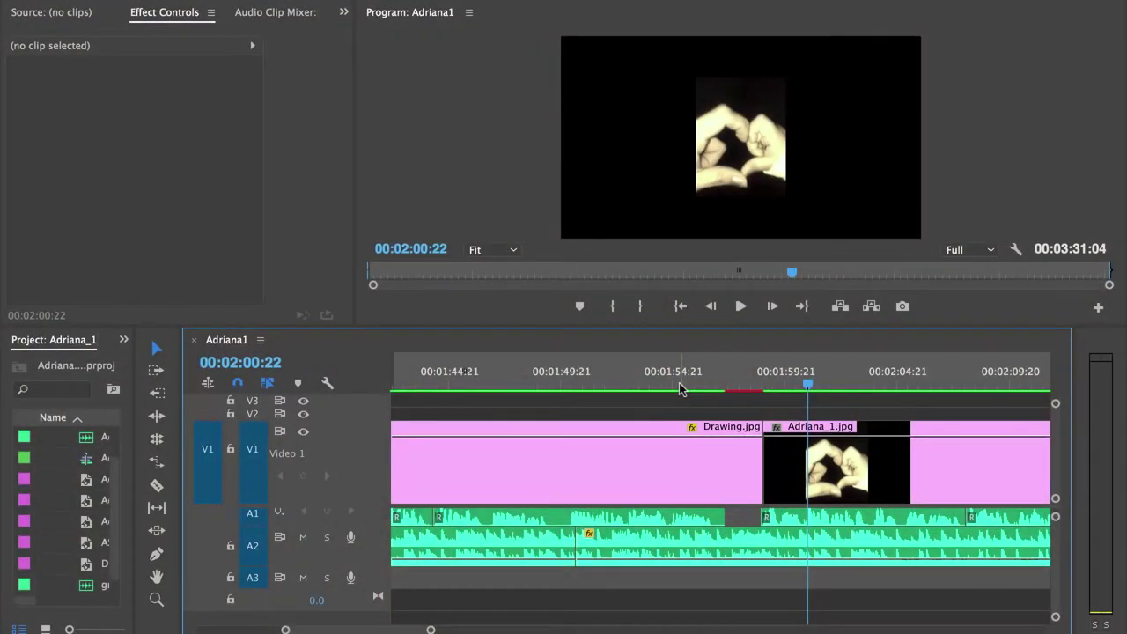
left_click(678, 388)
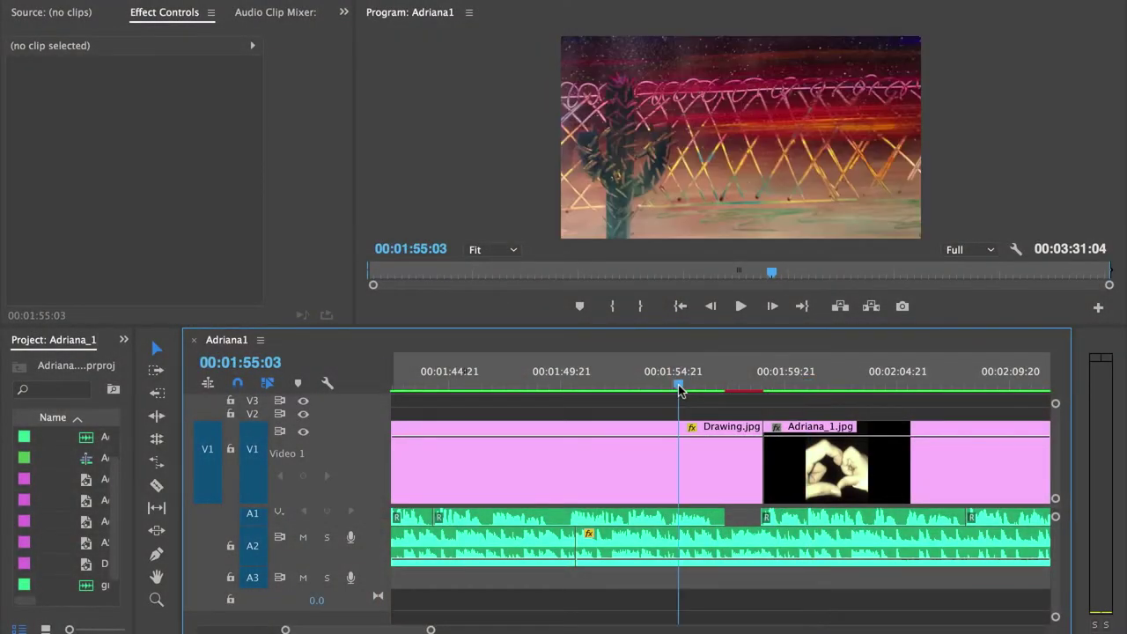
key("space")
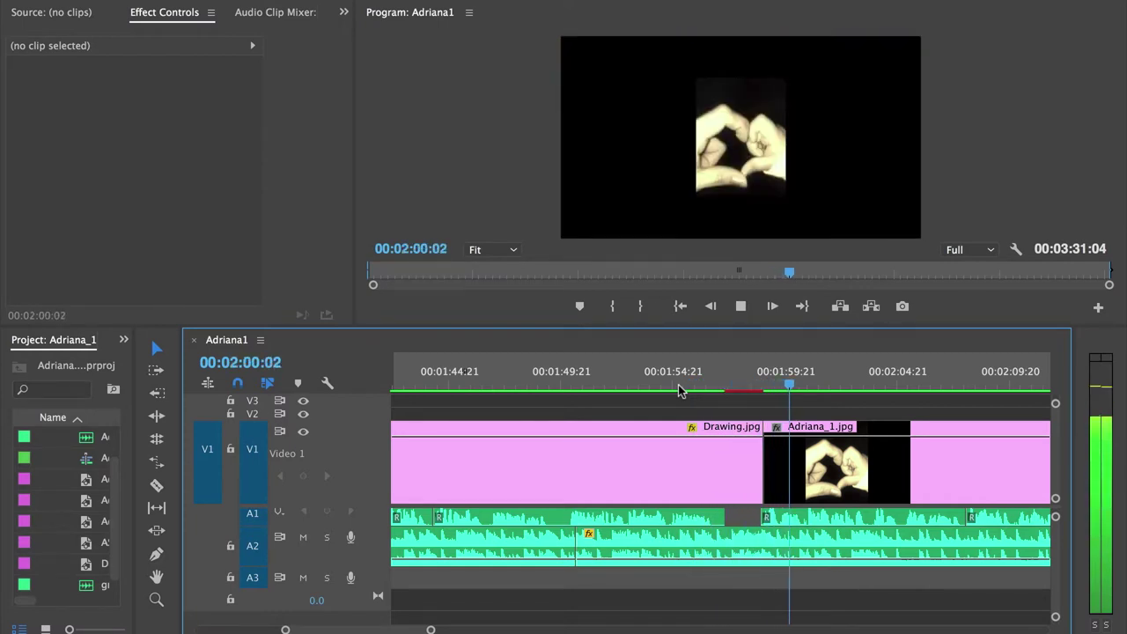
key("space")
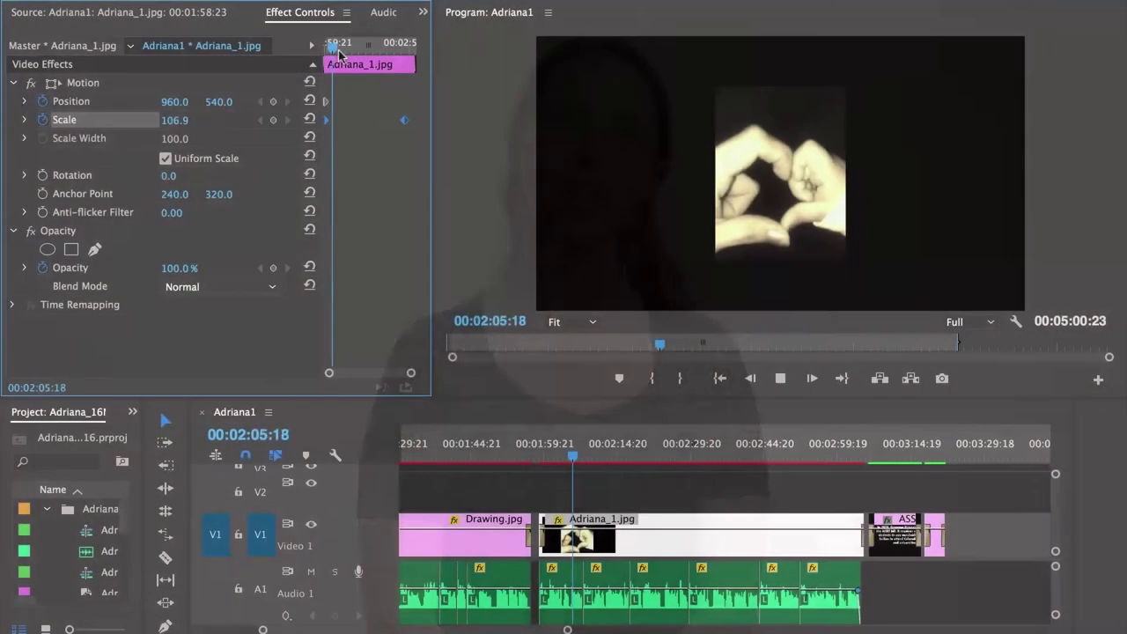
Scrub Adriana_1.jpg's Scale keyframes in Effect Controls, reaching 158.7 enlargement
left_click_drag(327, 47, 390, 48)
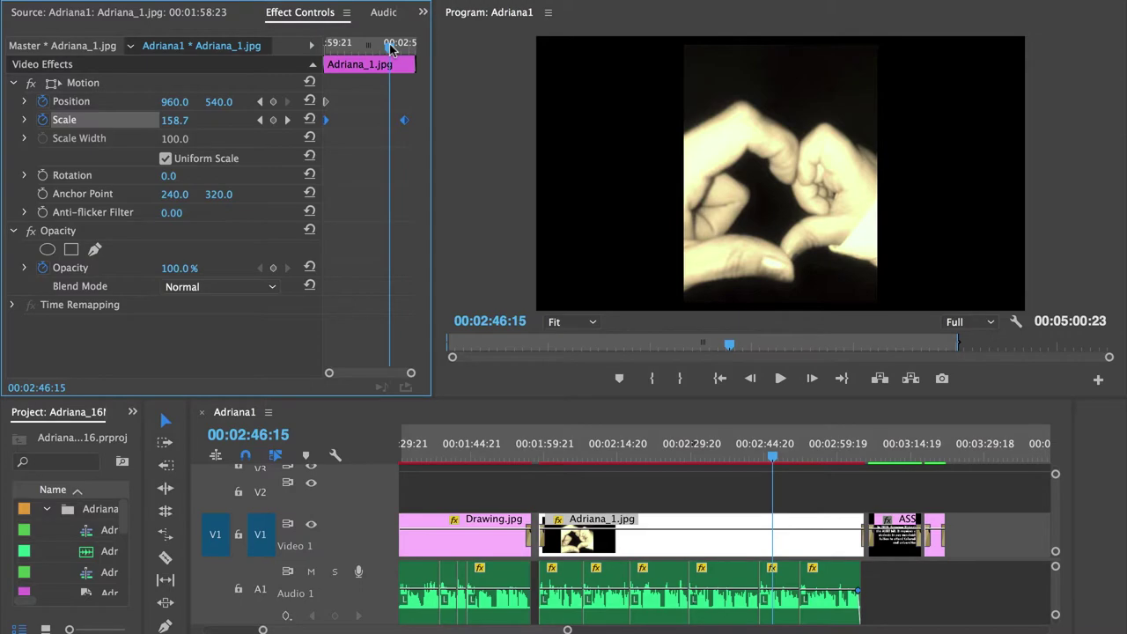